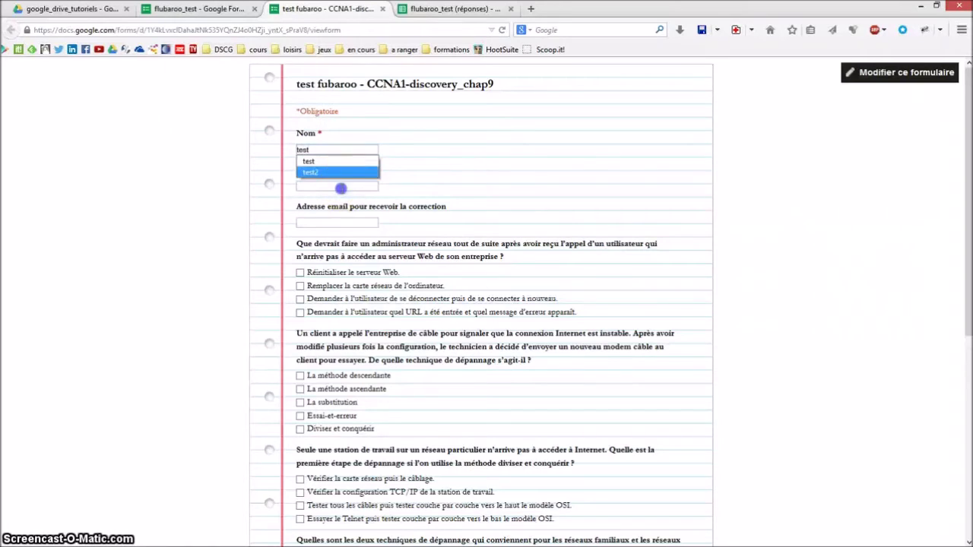
# Step: Enter test in the Prénom field and fill in the e-mail address for receiving the correction
pyautogui.write('test')
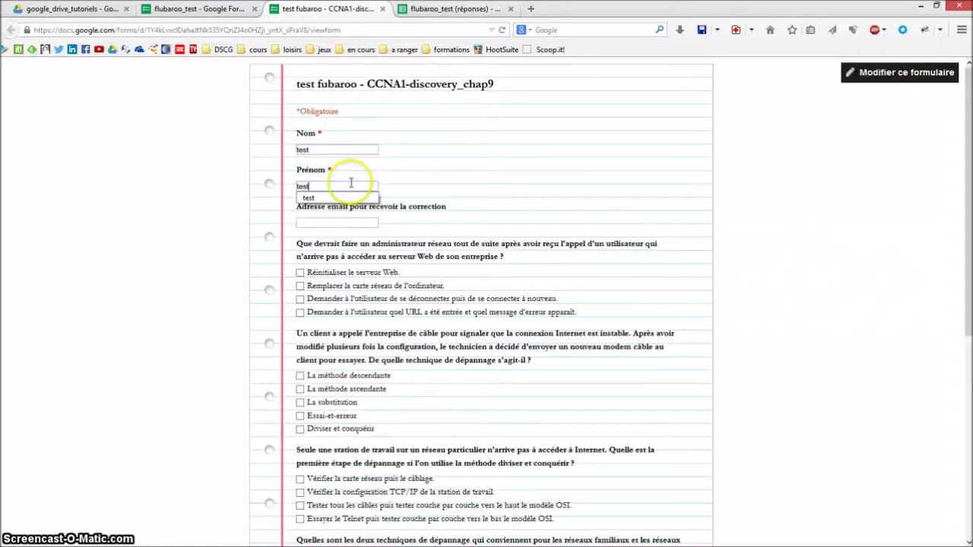
pyautogui.click(355, 222)
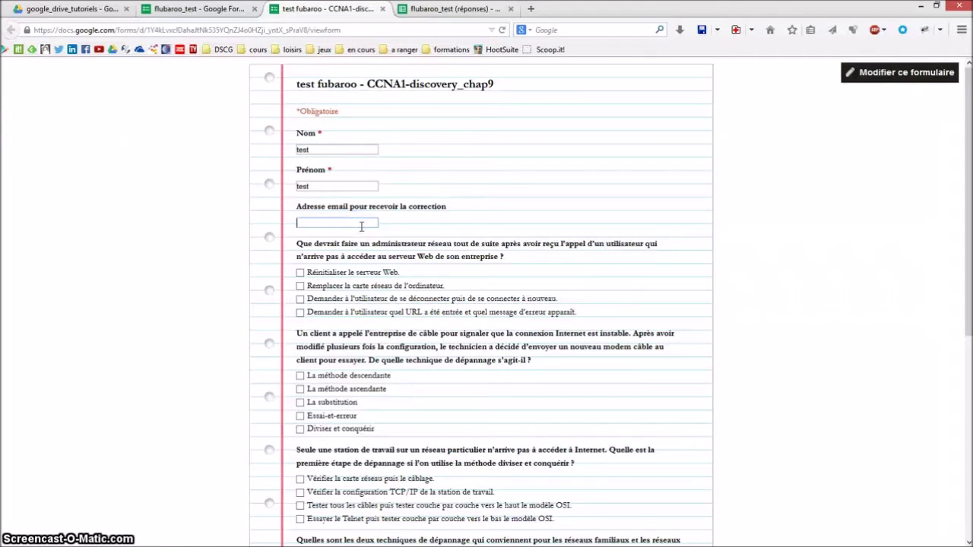
pyautogui.write('tiphaine')
pyautogui.write('.')
# Step: Tick "Réinitialiser le serveur Web", "La méthode ascendante", "Vérifier la configuration TCP/IP de la station de travail" and "Lancer des applications de surveillance réseau"
pyautogui.click(301, 272)
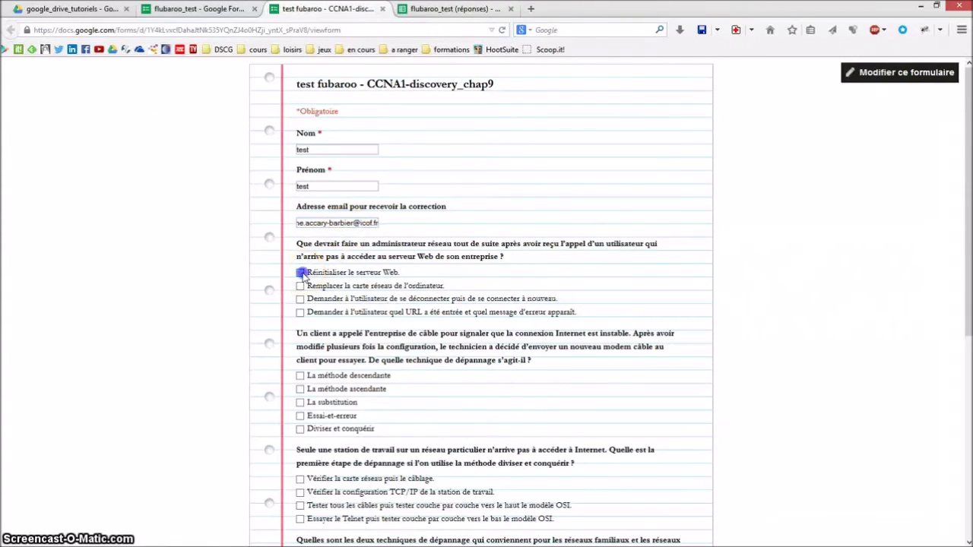
pyautogui.click(300, 389)
pyautogui.scroll(-2, 426, 392)
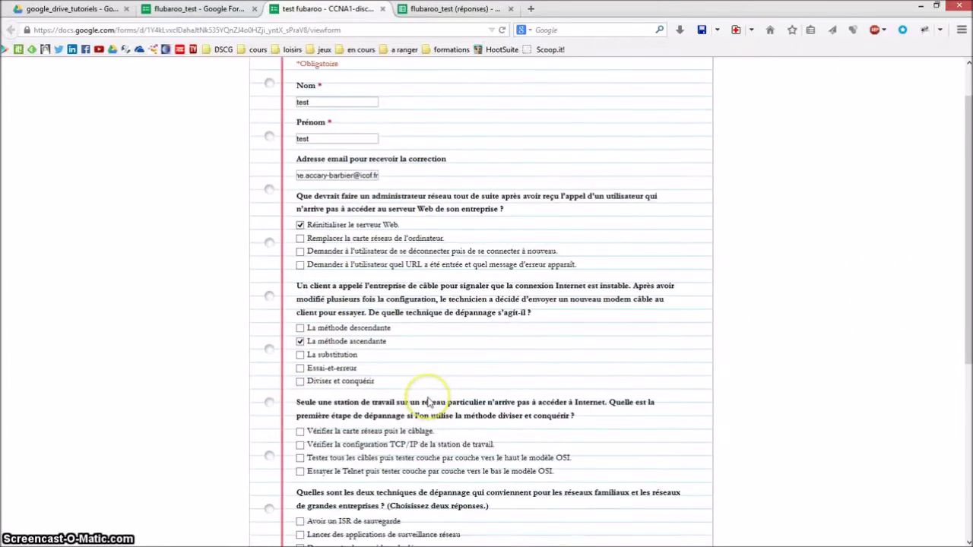
pyautogui.click(300, 346)
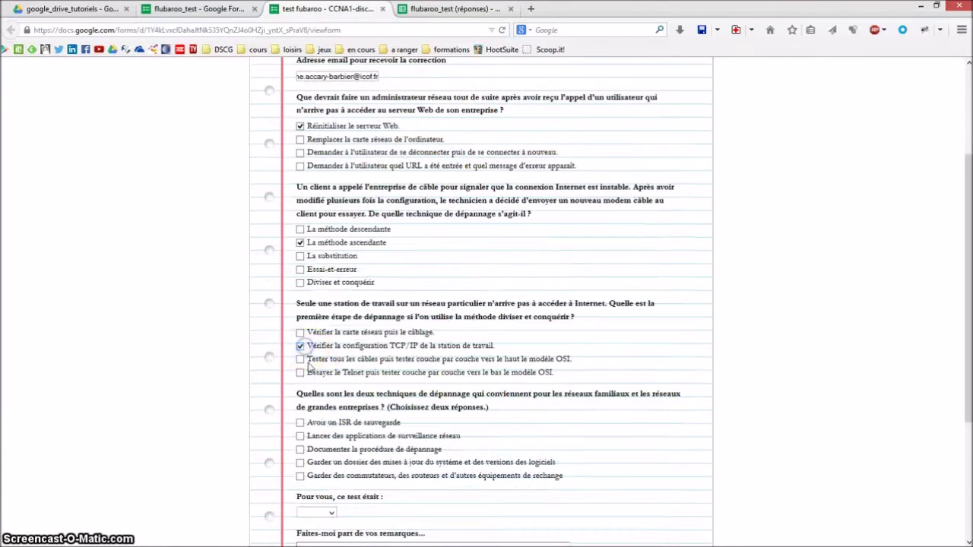
pyautogui.click(302, 436)
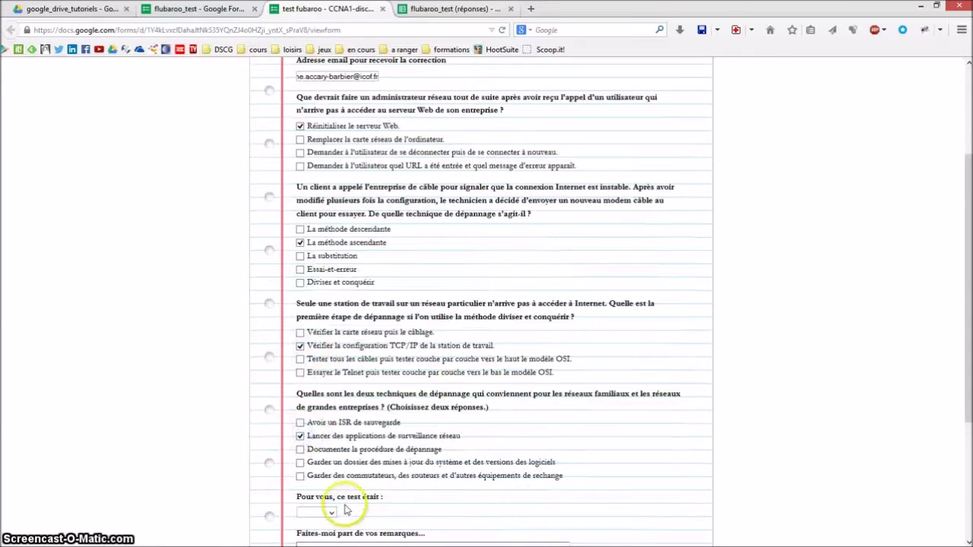
# Step: Rate the test as Difficile, add the remark "je n'ai pas eu le temps de réviser" and submit the form
pyautogui.click(325, 512)
pyautogui.scroll(-1, 362, 466)
pyautogui.click(327, 439)
pyautogui.click(317, 471)
pyautogui.click(386, 482)
pyautogui.write("je n'ai pas eu le temps de réviser")
pyautogui.scroll(-2, 471, 490)
pyautogui.click(313, 443)
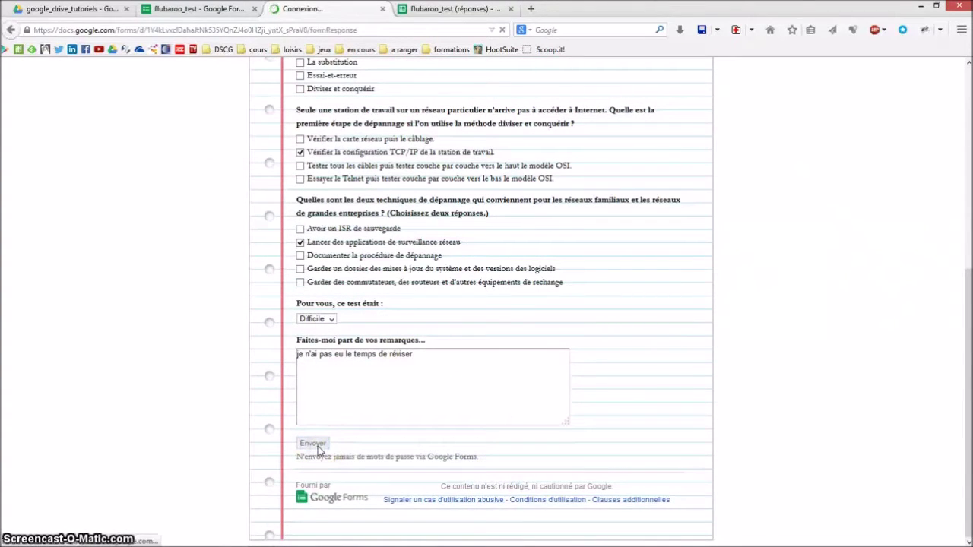
# Step: Switch to the flubaroo_test (réponses) spreadsheet and look at the commands offered by the Flubaroo add-on
pyautogui.click(428, 9)
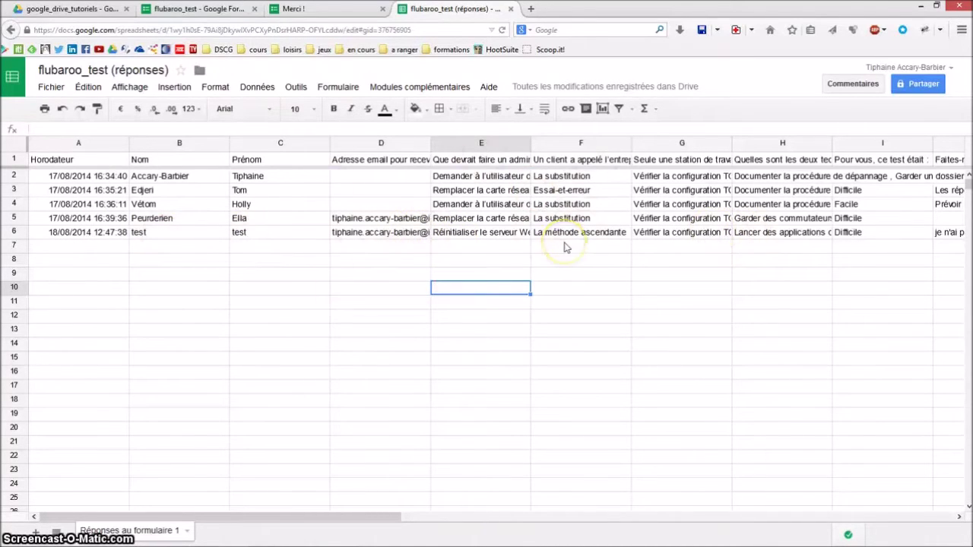
pyautogui.click(424, 92)
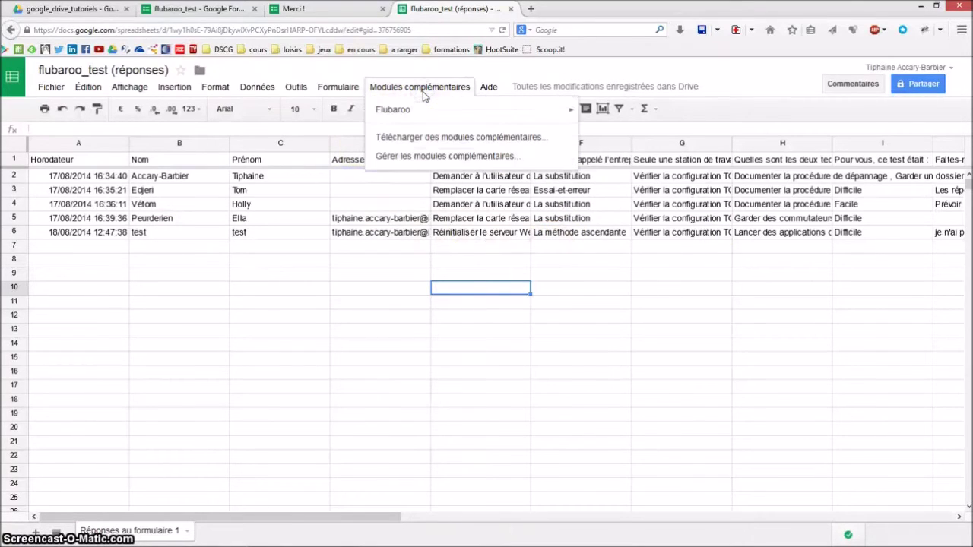
pyautogui.moveTo(417, 120)
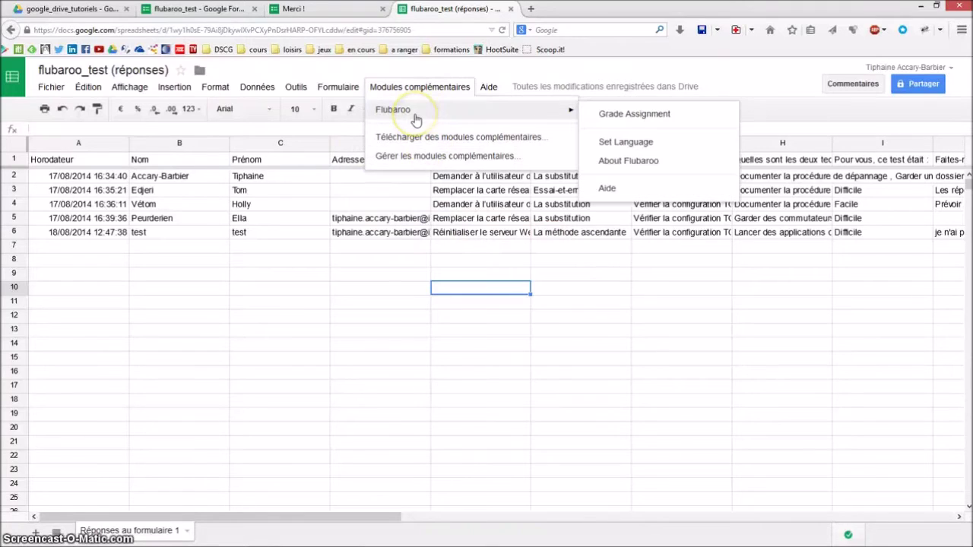
# Step: Search the add-on store for flubaroo and close the store after viewing its entry
pyautogui.click(405, 138)
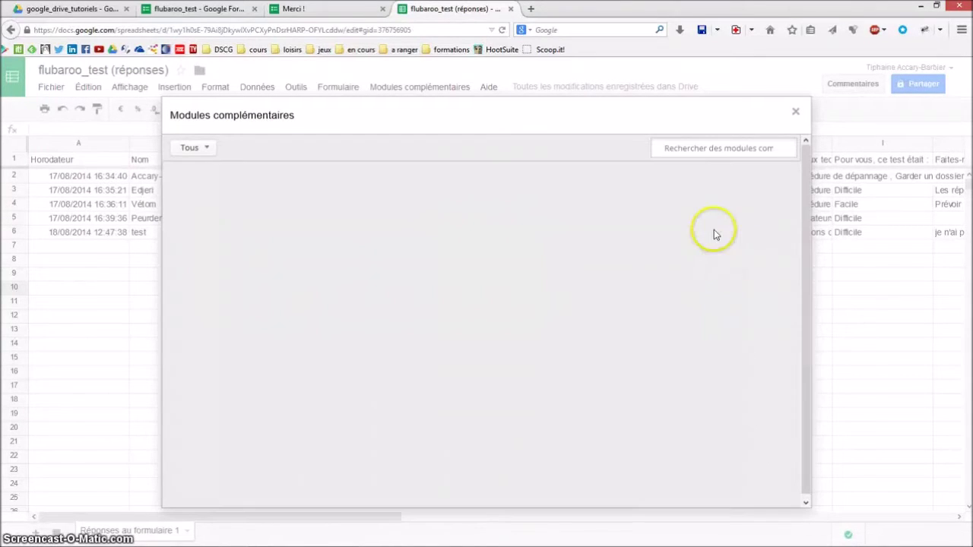
pyautogui.click(697, 150)
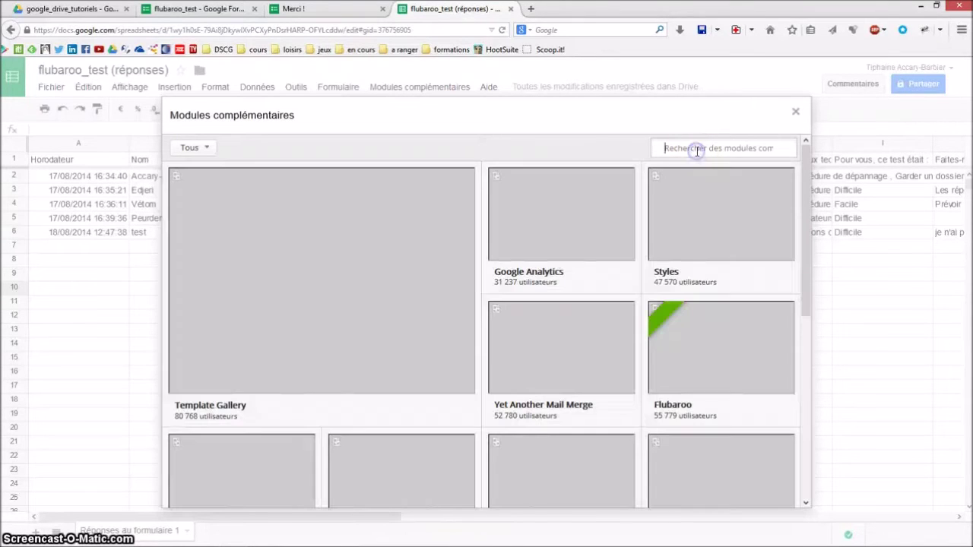
pyautogui.write('f')
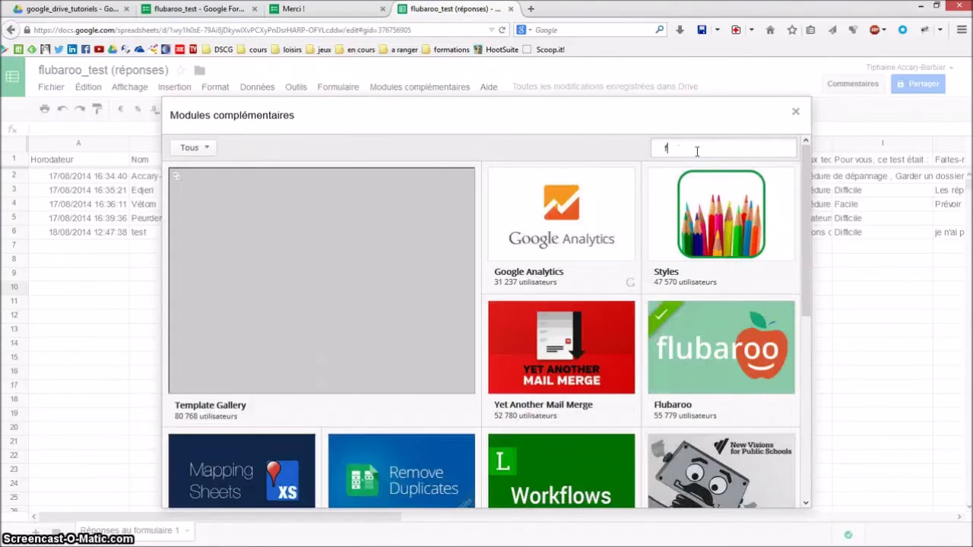
pyautogui.write('lubaroo')
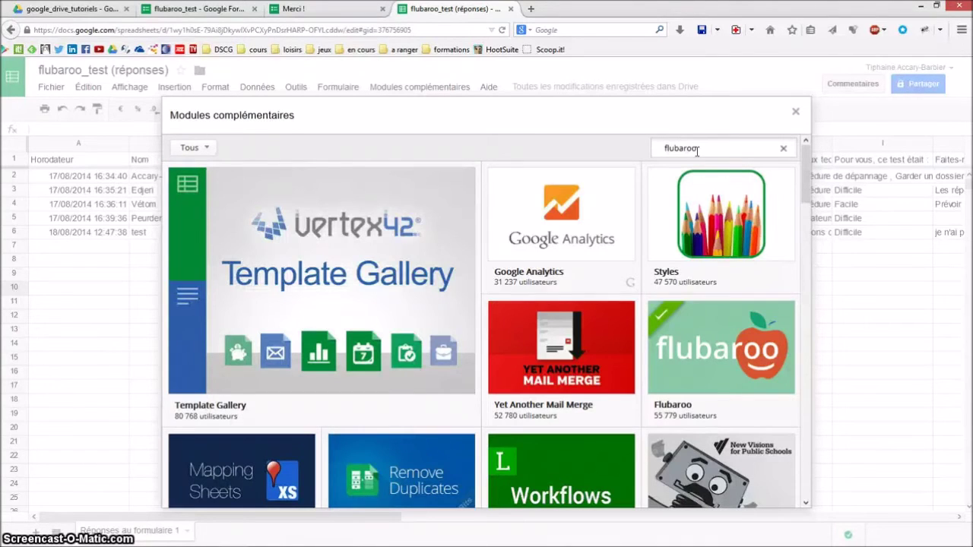
pyautogui.press('Return')
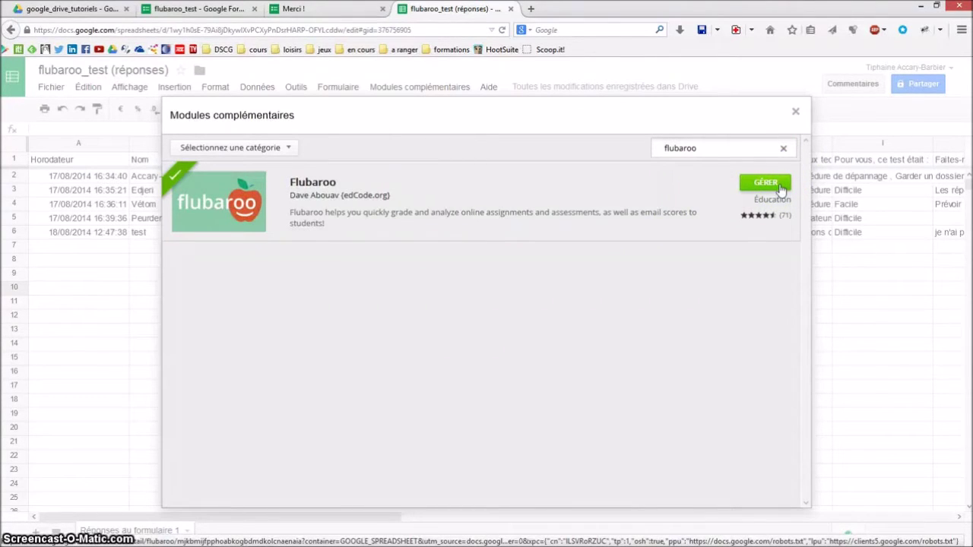
pyautogui.click(796, 113)
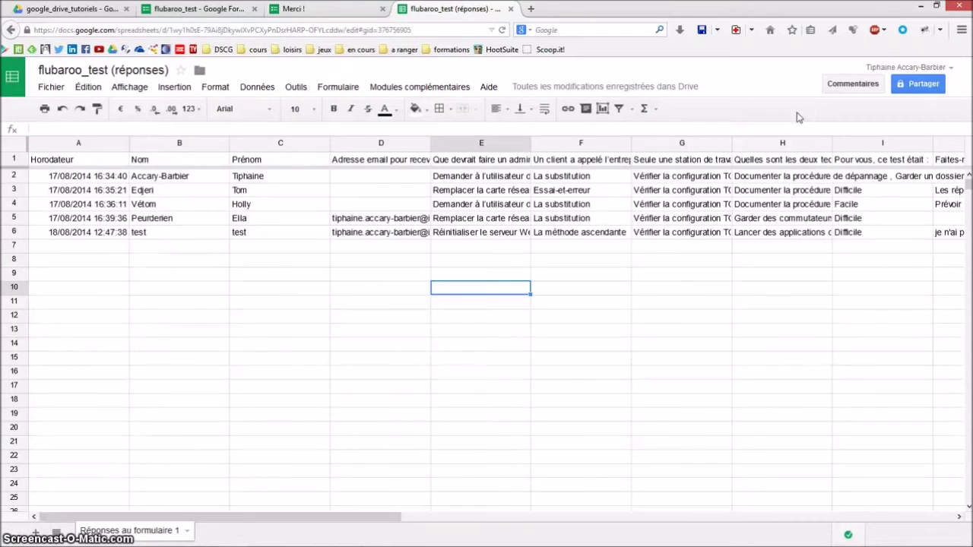
# Step: Start Flubaroo's Grade Assignment and set Nom, Prénom and the e-mail address question to Identifies Student
pyautogui.click(437, 88)
pyautogui.moveTo(416, 121)
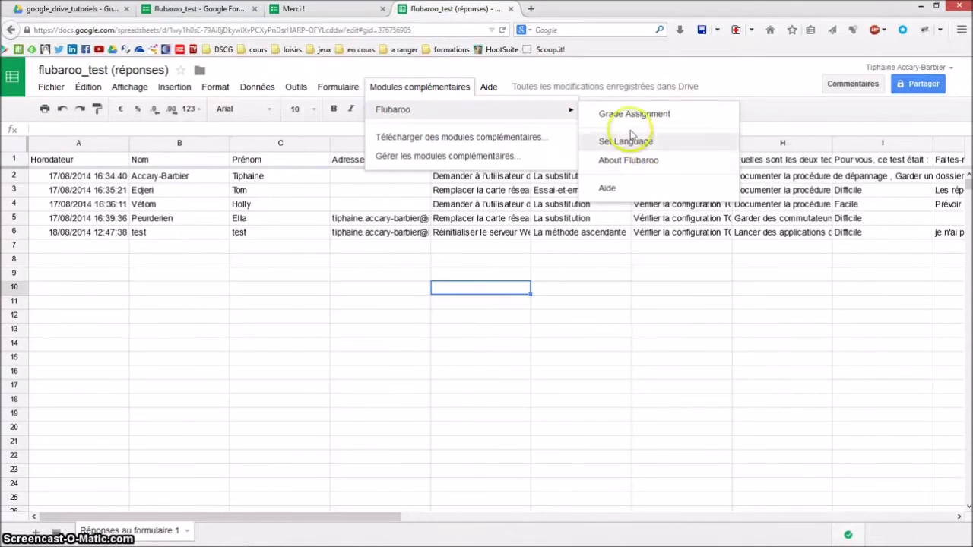
pyautogui.click(623, 116)
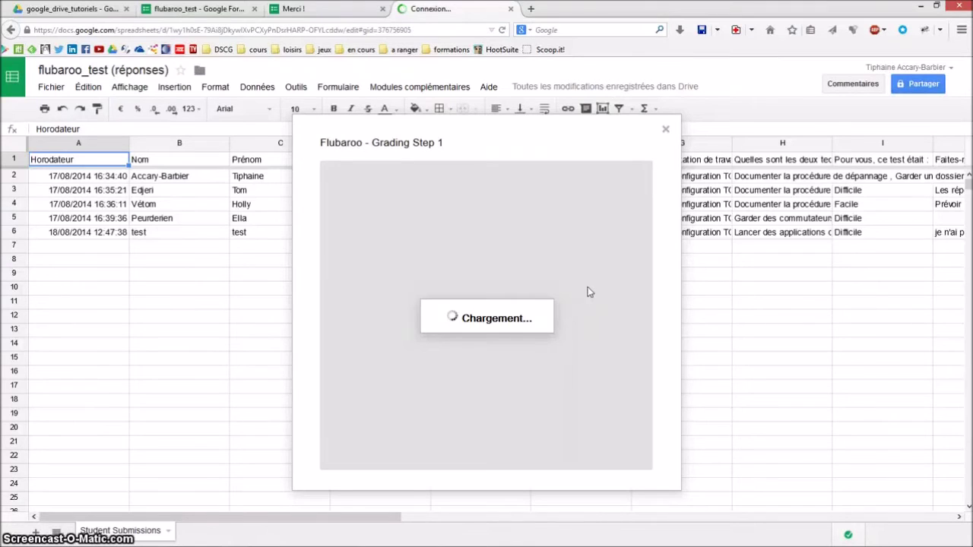
pyautogui.click(402, 273)
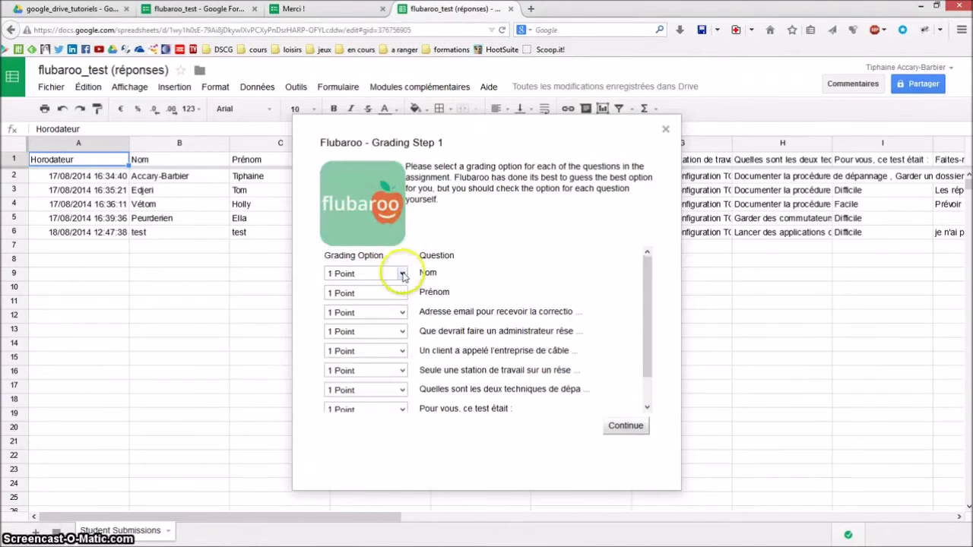
pyautogui.click(383, 349)
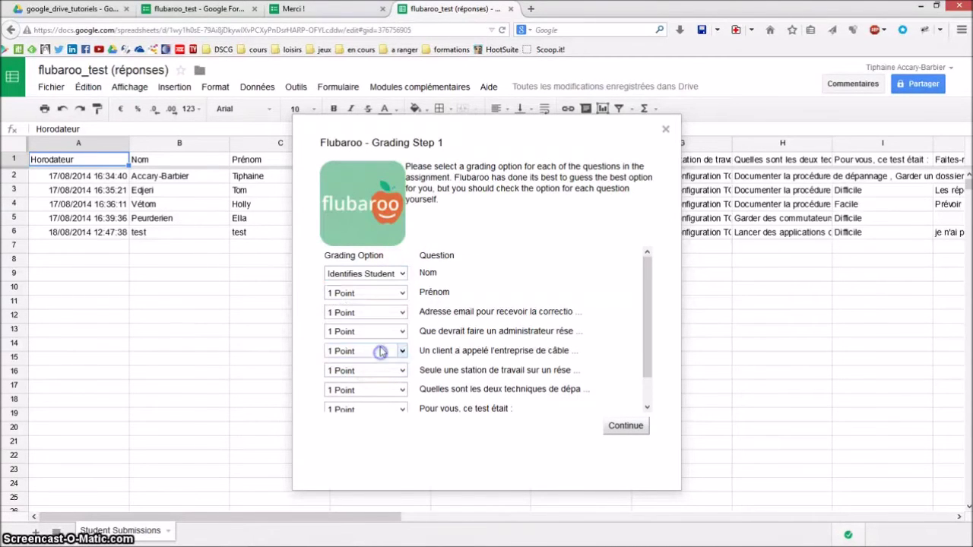
pyautogui.click(402, 294)
pyautogui.click(372, 371)
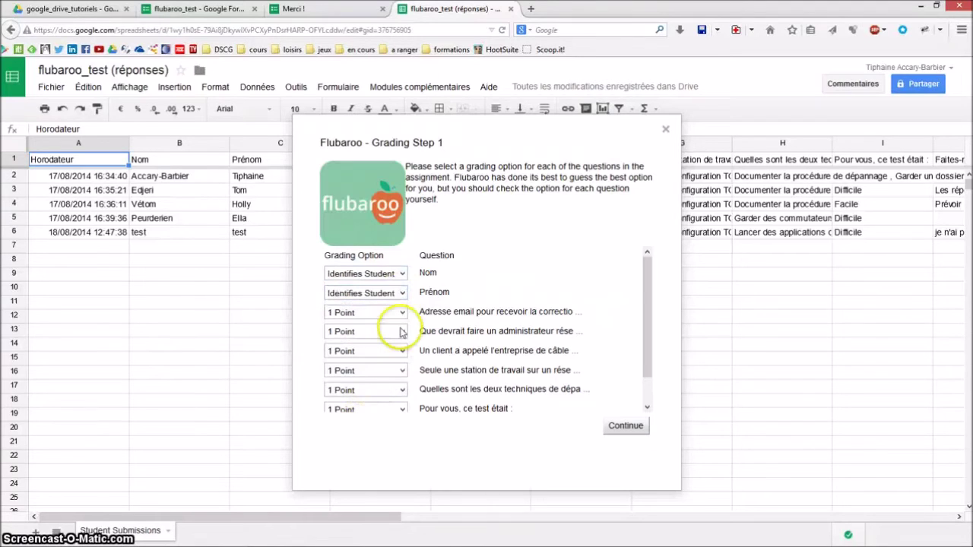
pyautogui.click(402, 312)
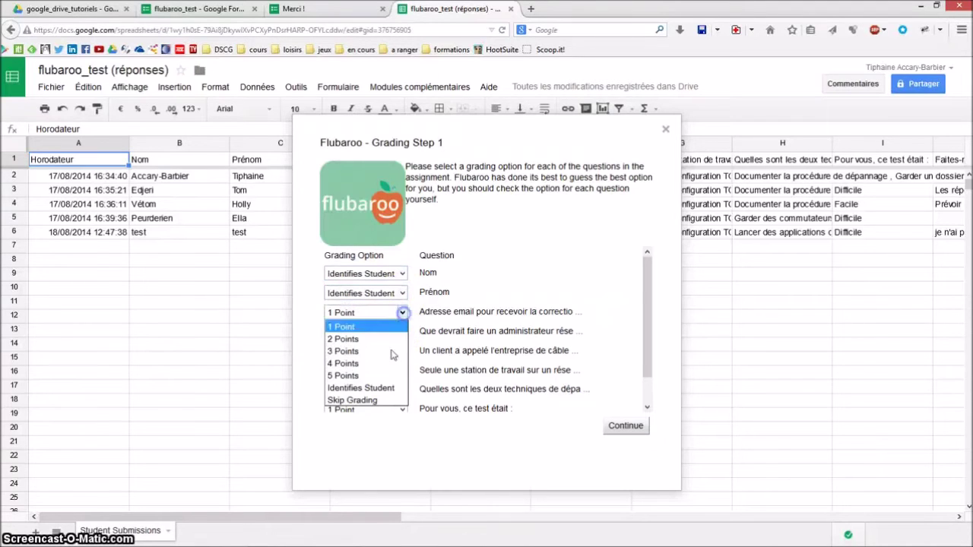
pyautogui.click(390, 389)
# Step: Set the questions "Pour vous, ce test était" and "Faites-moi part de vos remarques" to Skip Grading
pyautogui.click(647, 407)
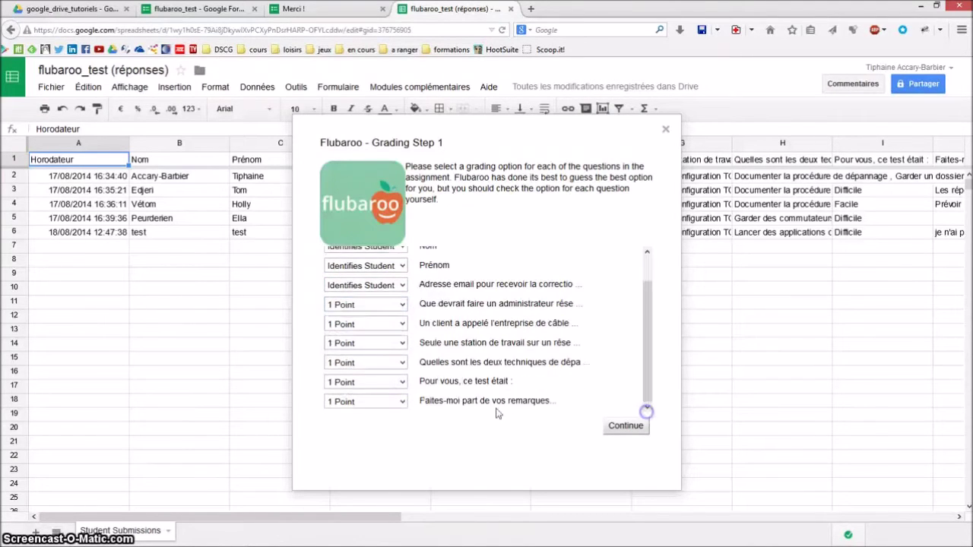
pyautogui.click(401, 382)
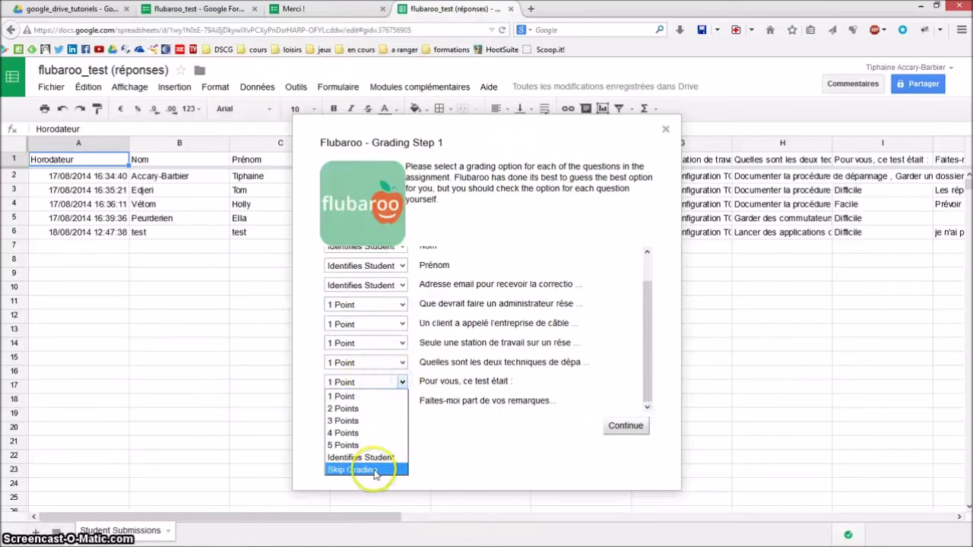
pyautogui.click(374, 470)
pyautogui.click(402, 402)
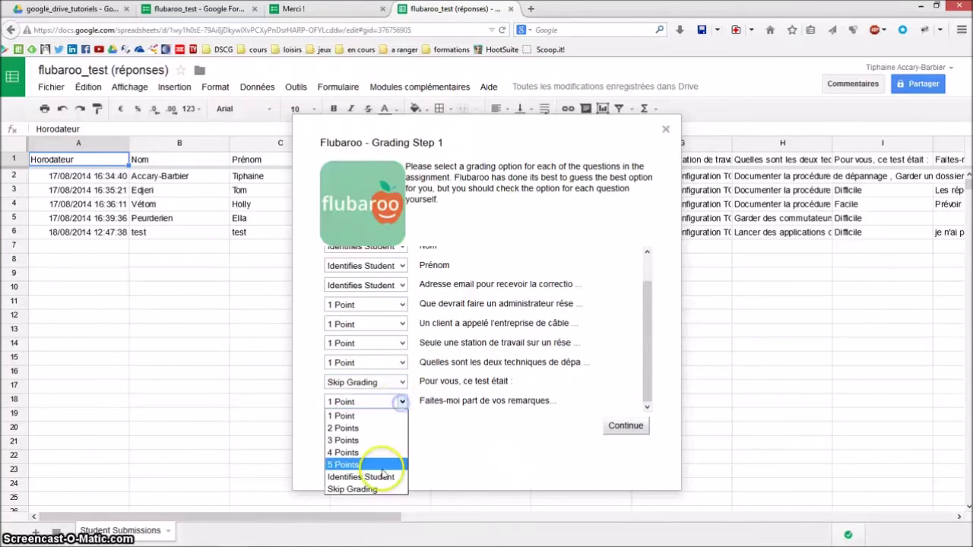
pyautogui.click(378, 490)
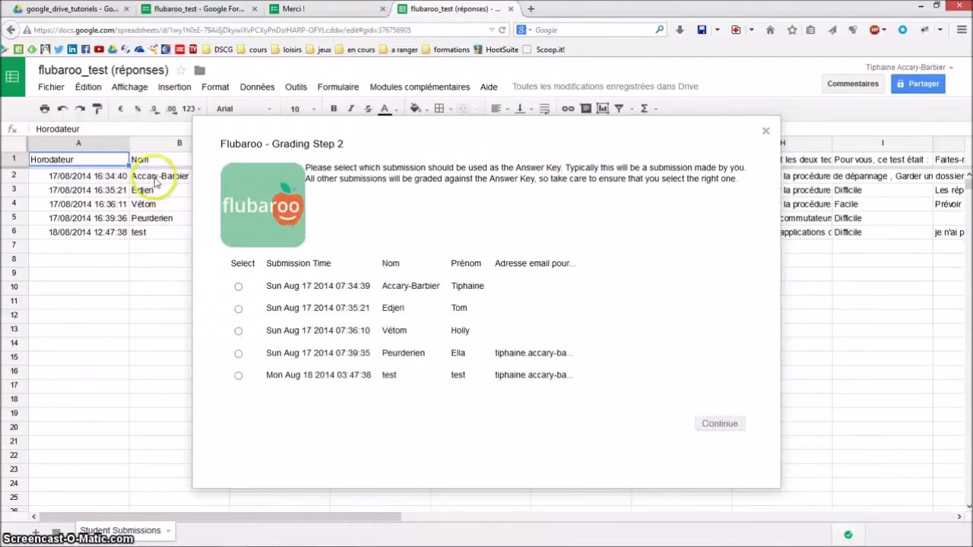
# Step: Grade the assignment using the submission of Sun Aug 17 2014 07:34:39 as the answer key, and dismiss the completion dialog
pyautogui.click(238, 286)
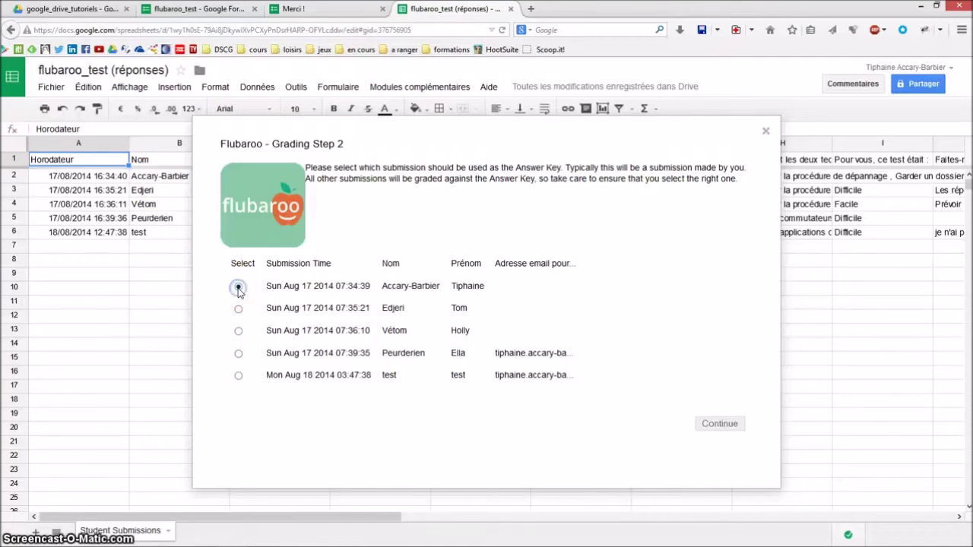
pyautogui.click(722, 427)
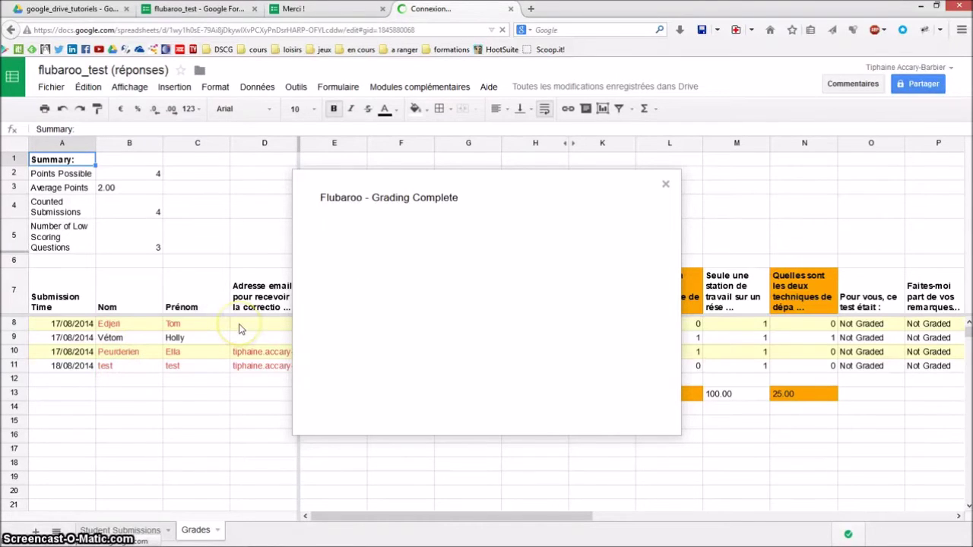
pyautogui.click(665, 183)
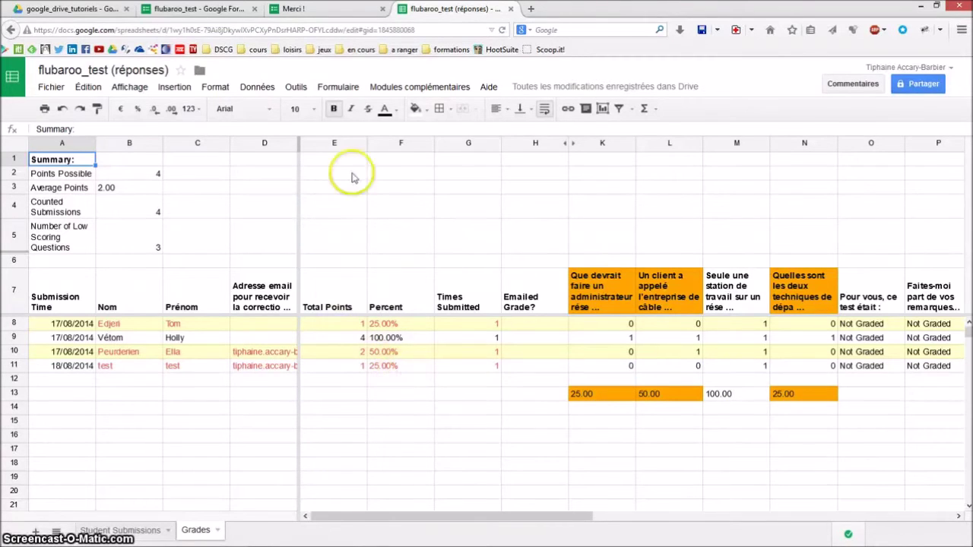
# Step: Start Flubaroo's Edit Help Tips command for the graded assignment
pyautogui.click(392, 90)
pyautogui.moveTo(393, 113)
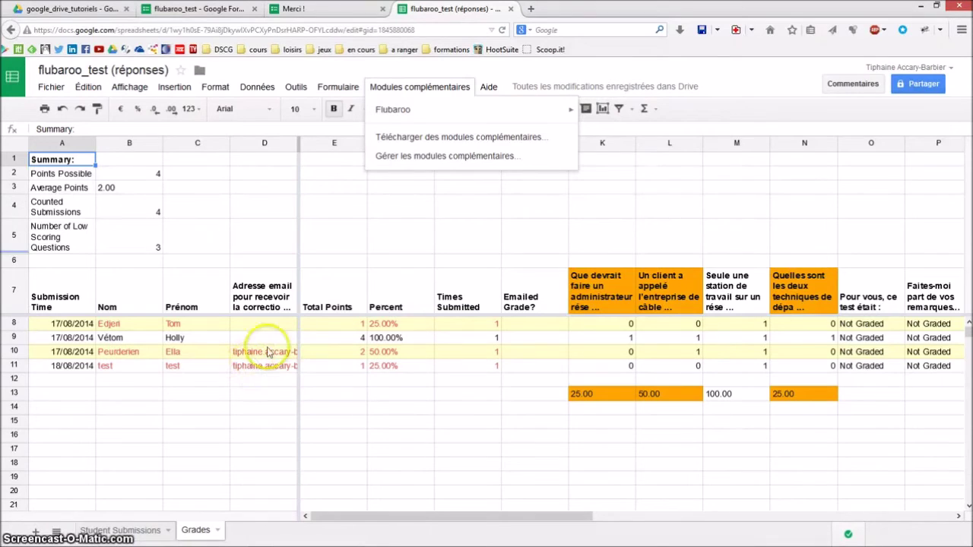
pyautogui.moveTo(481, 112)
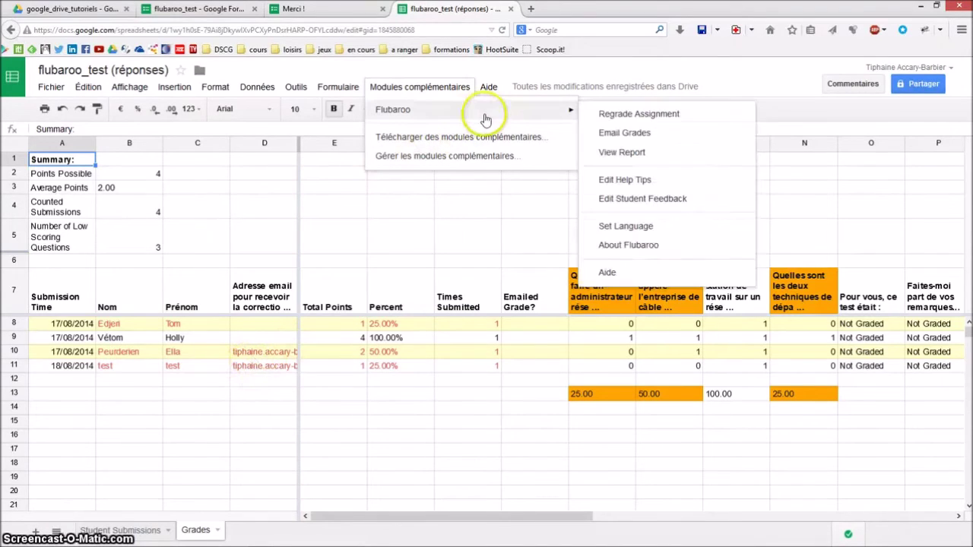
pyautogui.click(624, 181)
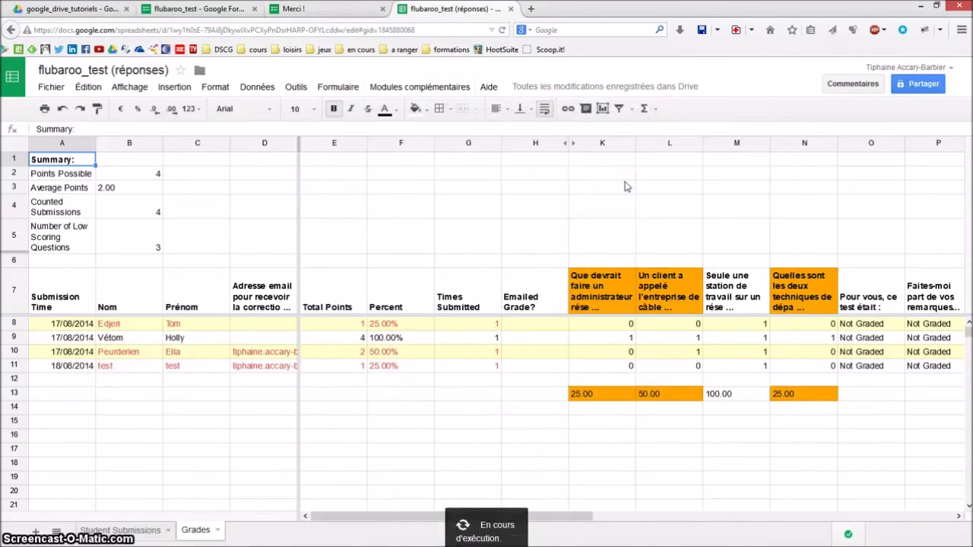
# Step: Examine the help tips row and the full question text in column F of the Student Submissions sheet
pyautogui.click(121, 531)
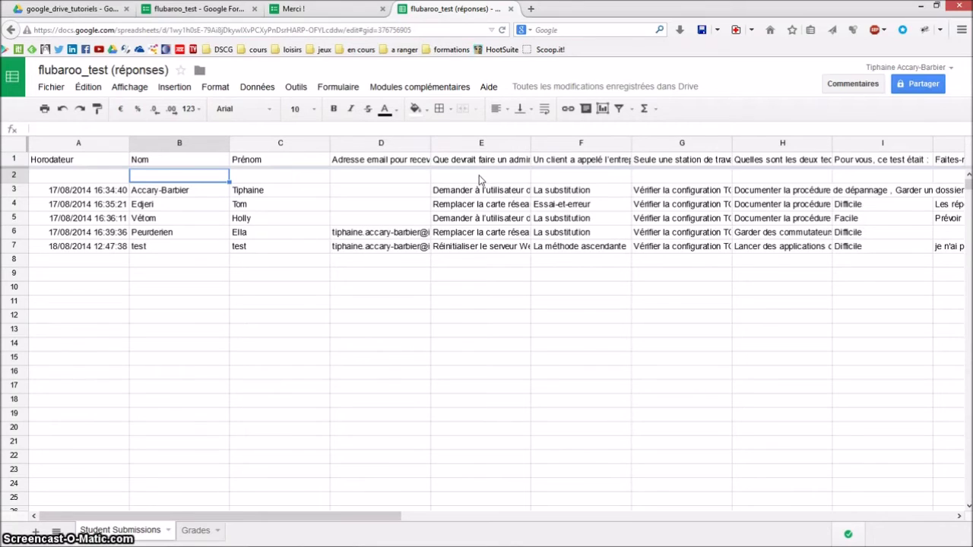
pyautogui.click(569, 177)
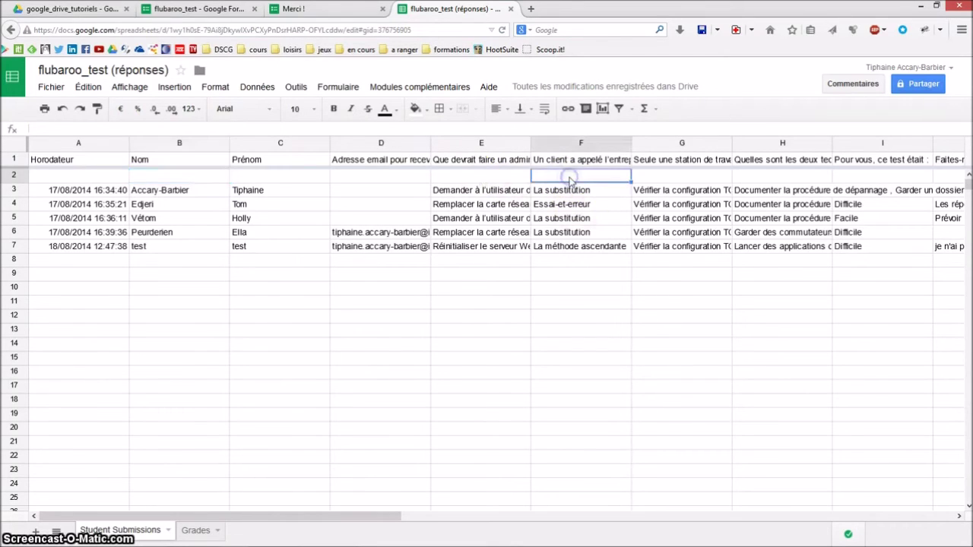
pyautogui.click(565, 159)
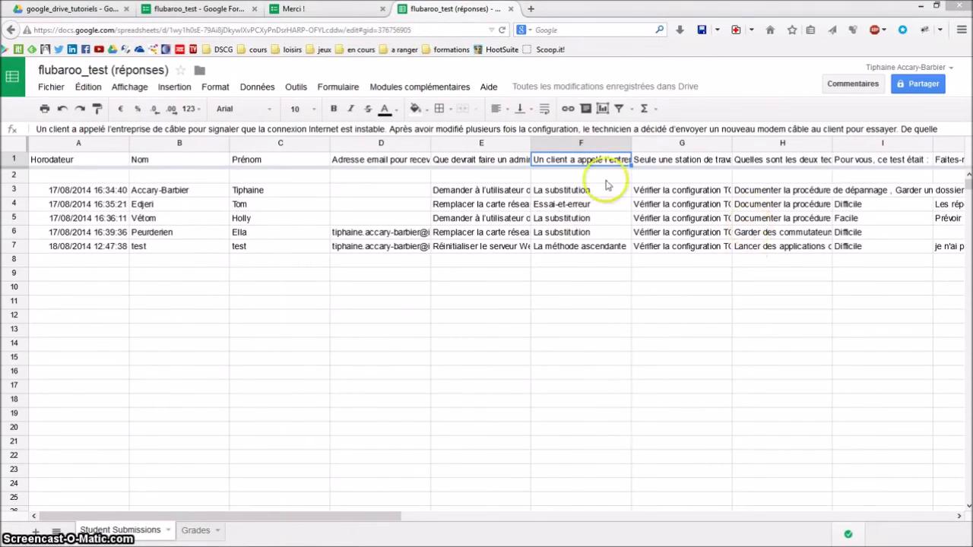
# Step: Enter the help tip "échanger un materiel défaillant contre un en état de fonctionnement de façon temporaire est une substitution" in cell F2
pyautogui.click(555, 176)
pyautogui.write('échanger un materiel défaillant contre un en état de fonctionnement de façon temporaire est une substitution')
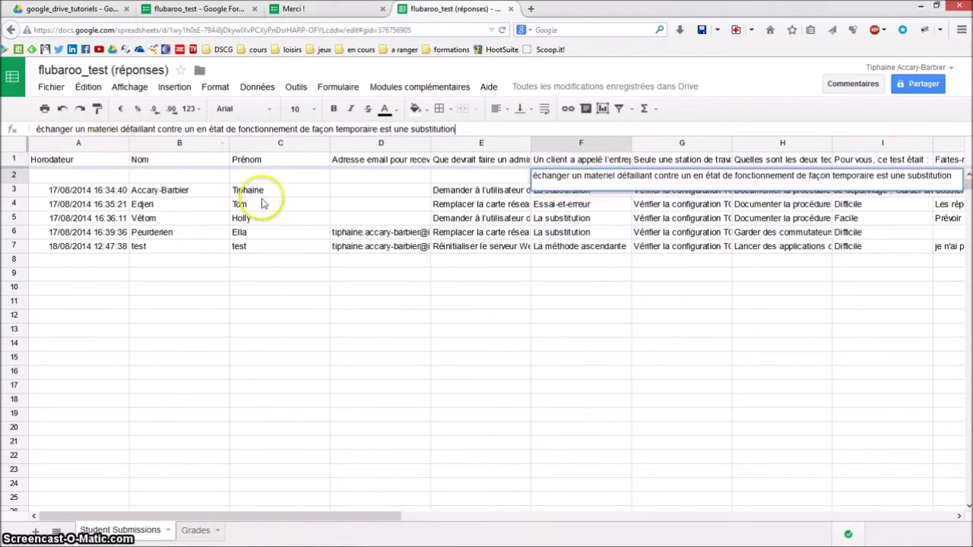
pyautogui.click(606, 293)
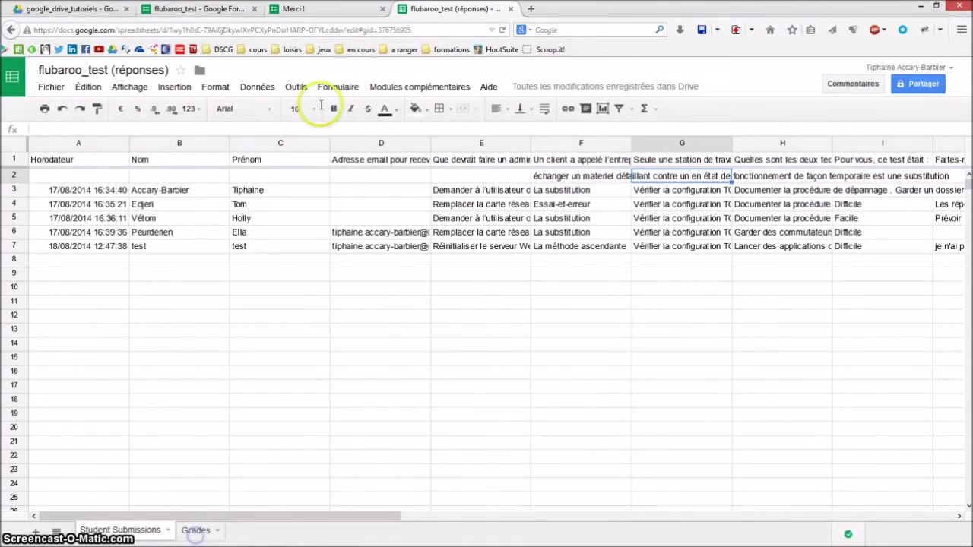
# Step: Add the optional student feedback column to the Grades sheet with Flubaroo's Edit Student Feedback command
pyautogui.click(431, 87)
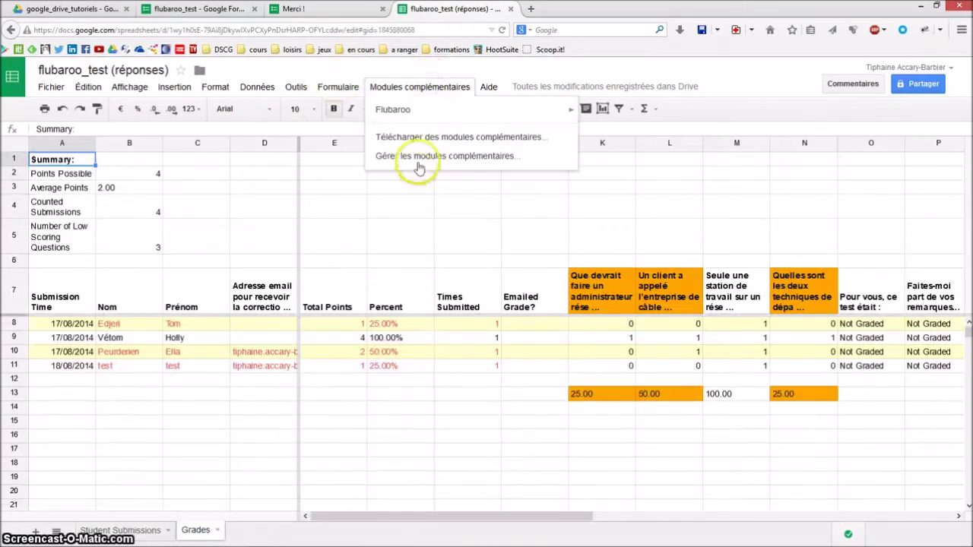
pyautogui.moveTo(424, 109)
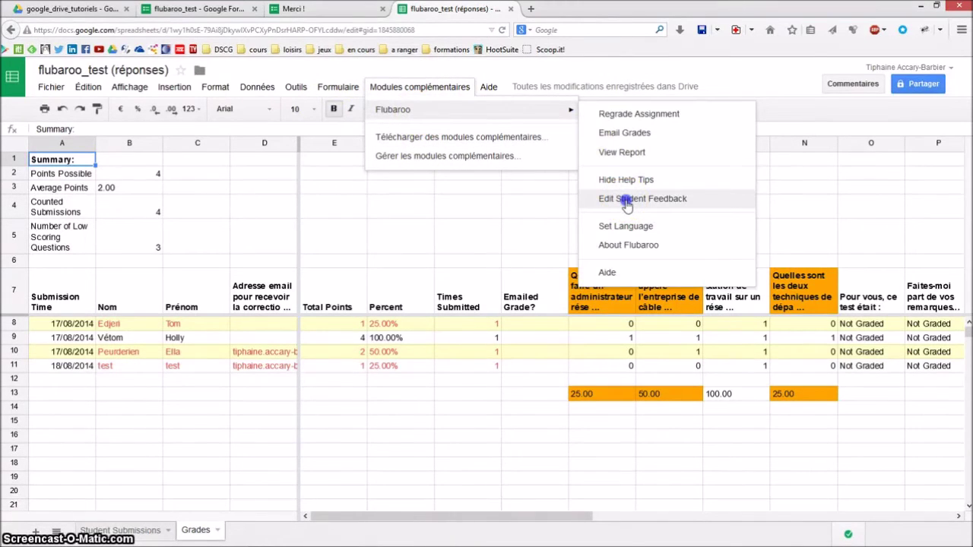
pyautogui.click(625, 200)
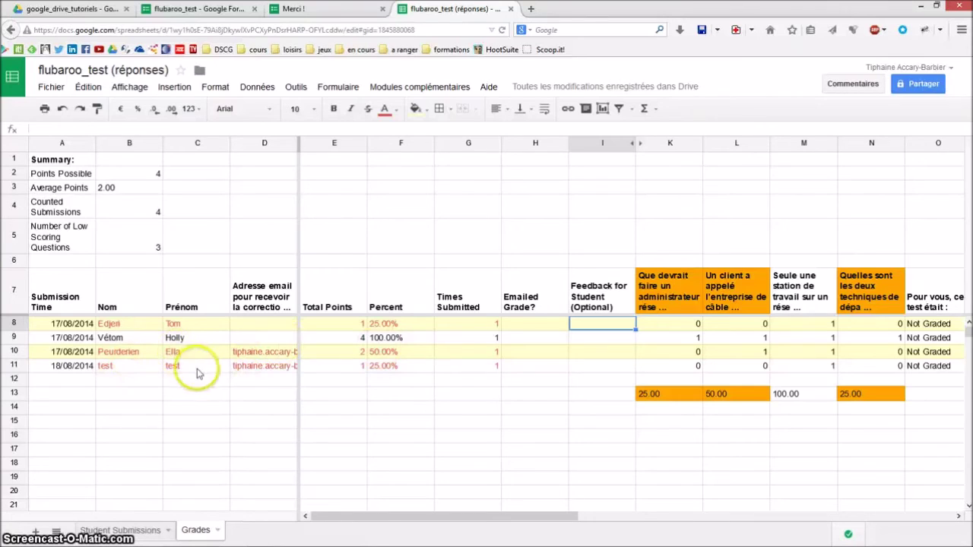
# Step: Enter the student feedback "Il faut revoir les partie et 3 du cours pour lundi" in cell I10 and "Révise !!" in cell I11
pyautogui.click(594, 354)
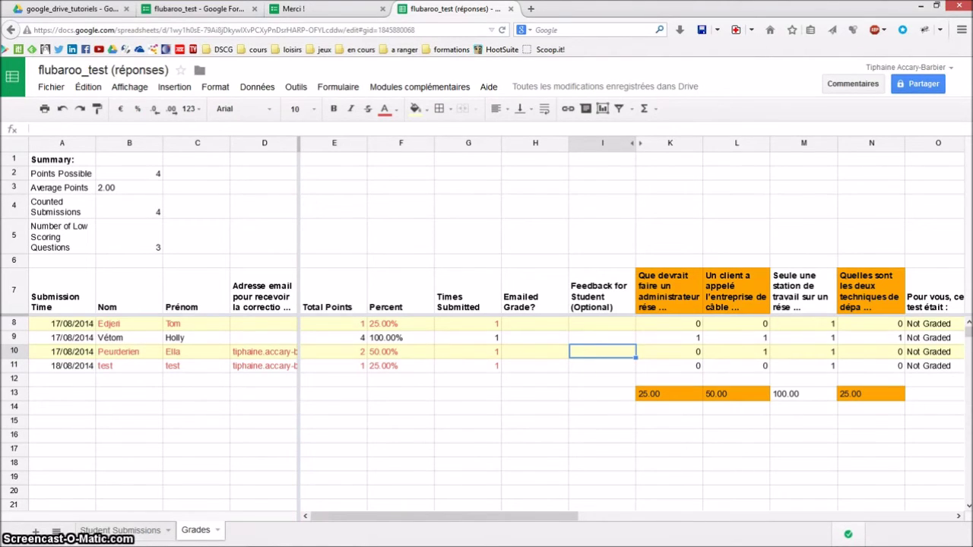
pyautogui.write('Il faut revoir les partie  et 3 du cours pour lundi')
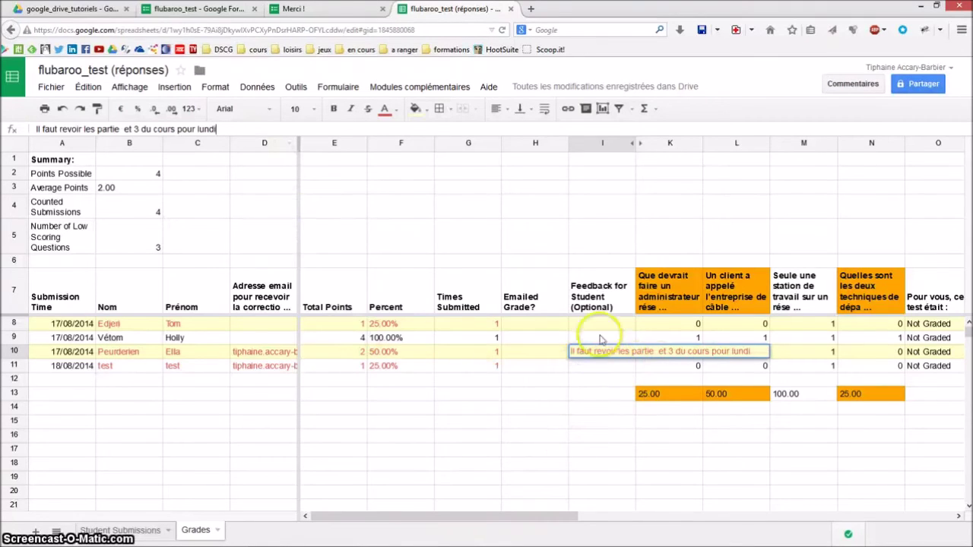
pyautogui.press('Return')
pyautogui.write('Révise !!')
pyautogui.click(620, 446)
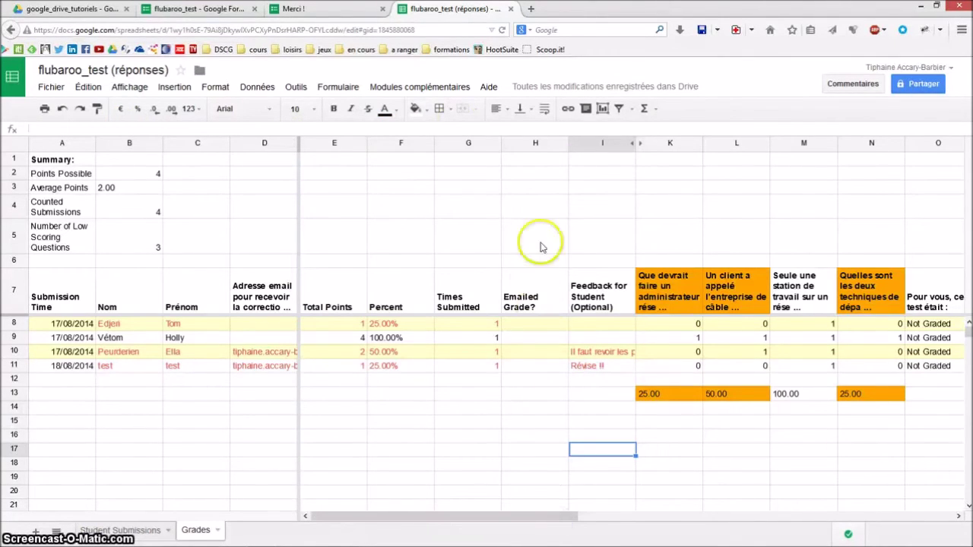
# Step: Examine the columns for "Pour vous, ce test était" and "Faites-moi part de vos remarques" in the Grades sheet
pyautogui.click(634, 523)
pyautogui.click(724, 516)
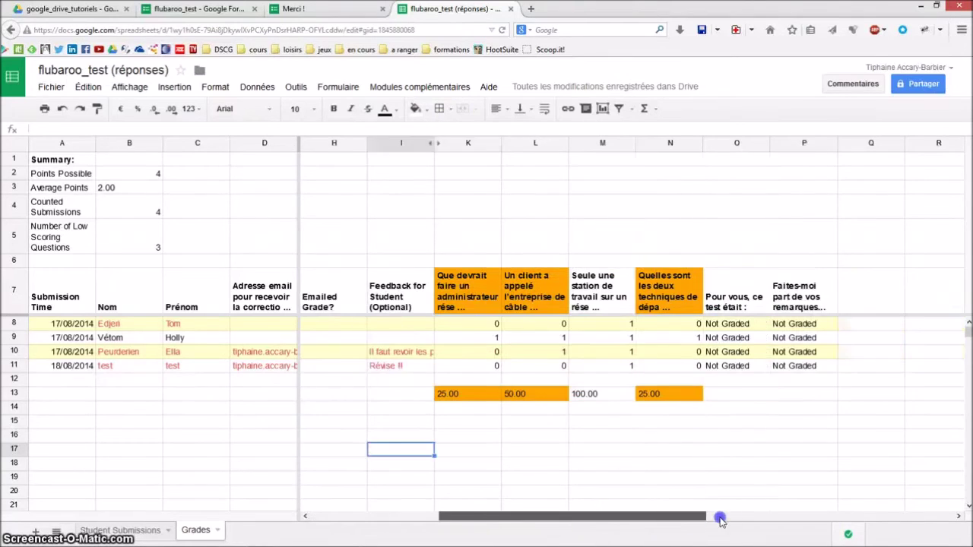
pyautogui.click(664, 325)
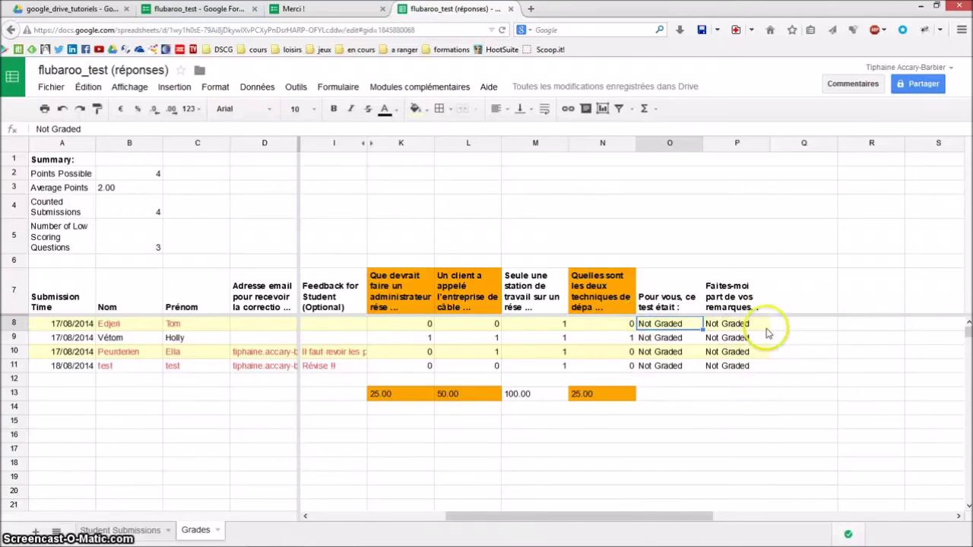
pyautogui.moveTo(600, 514); pyautogui.dragTo(433, 536)
pyautogui.moveTo(303, 532); pyautogui.dragTo(303, 532)
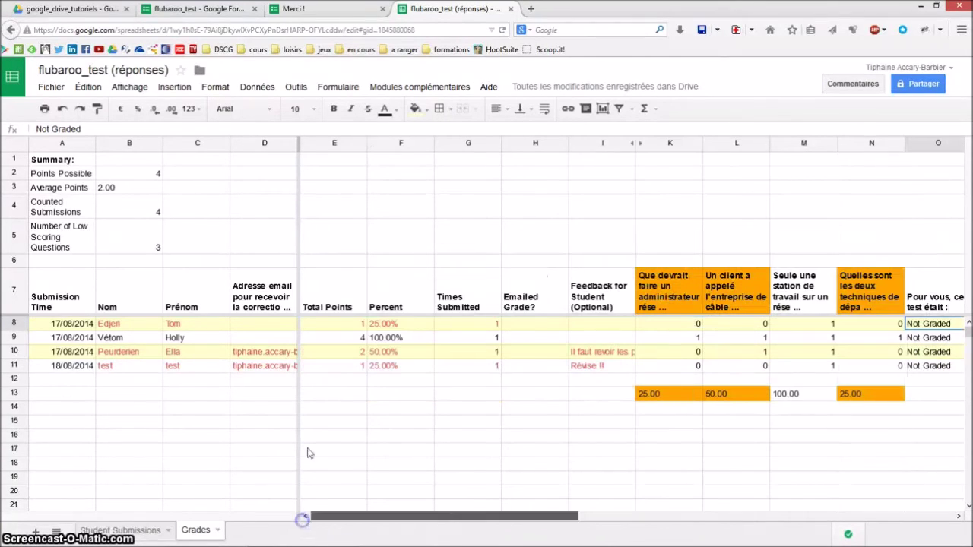
# Step: Start Flubaroo's Email Grades, keep "Adresse email pour recevoir la correction" as the email address question, and include the answer key
pyautogui.click(418, 87)
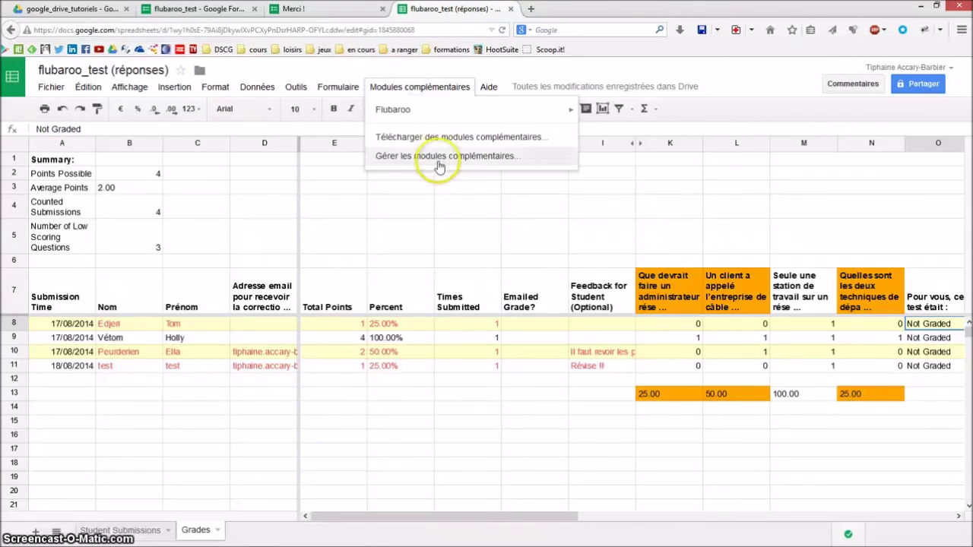
pyautogui.moveTo(414, 107)
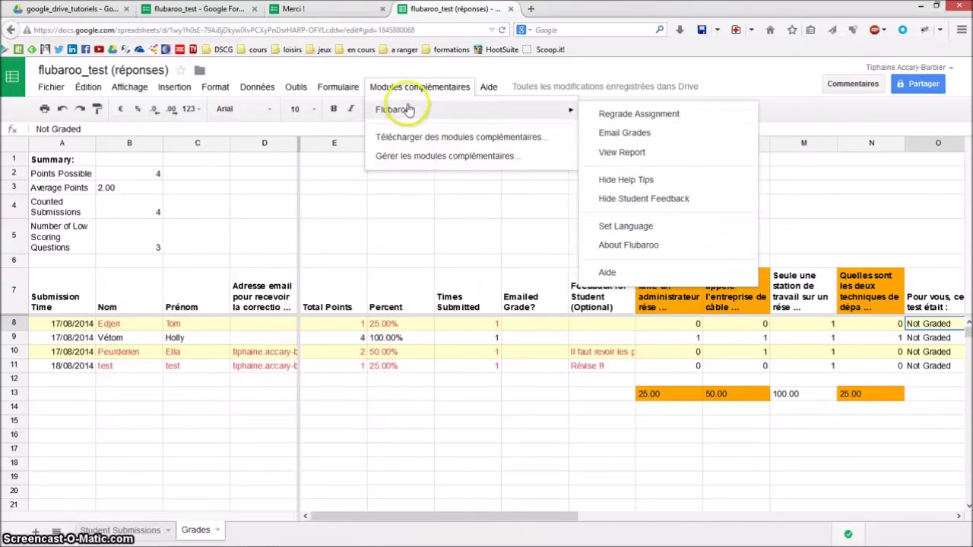
pyautogui.click(628, 135)
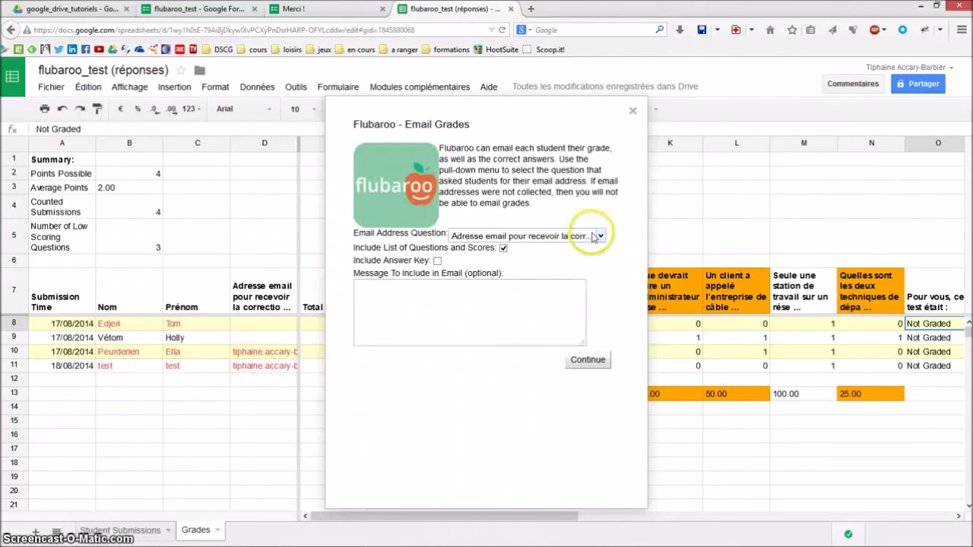
pyautogui.click(594, 236)
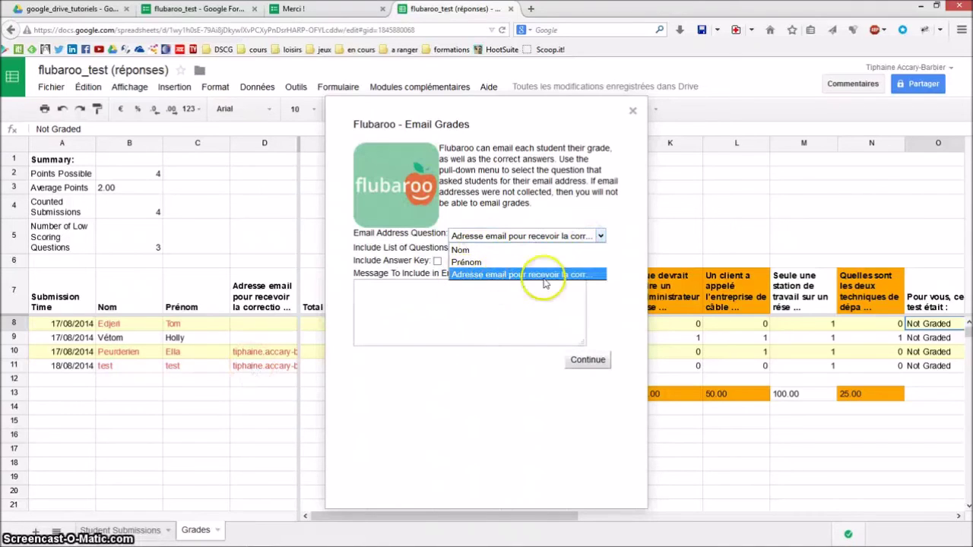
pyautogui.click(623, 331)
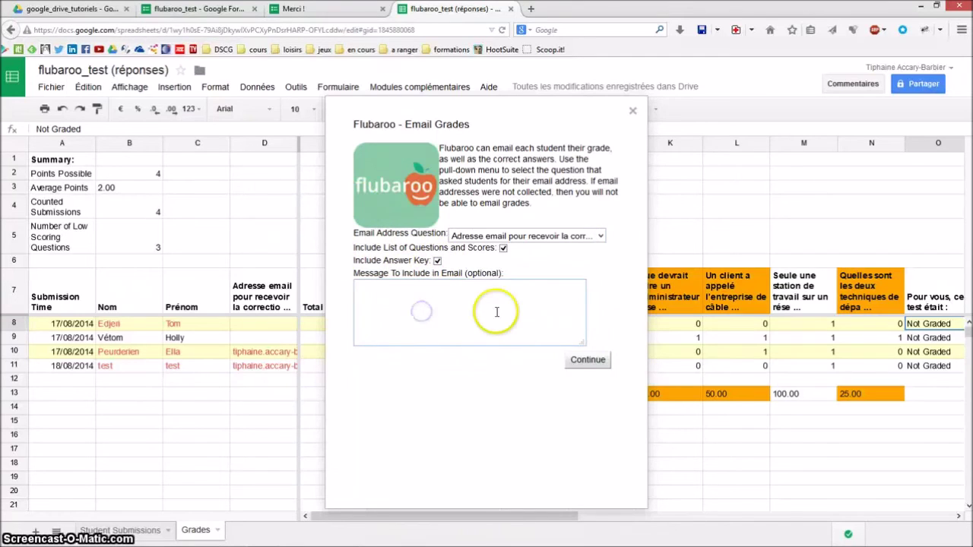
# Step: Add the message "Voila ton résultat au test", send the grade emails, and dismiss the notification
pyautogui.write('ila ton résultat au test')
pyautogui.click(595, 366)
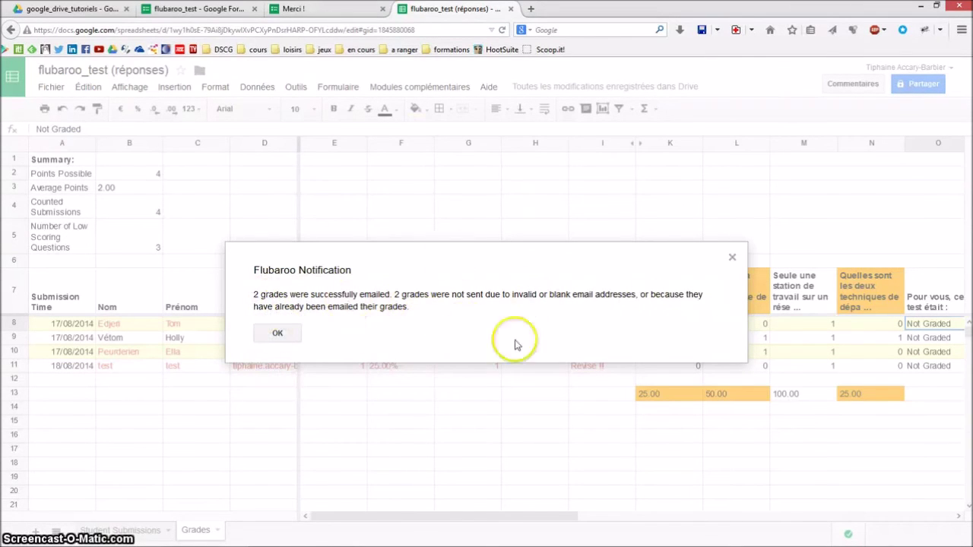
pyautogui.click(277, 333)
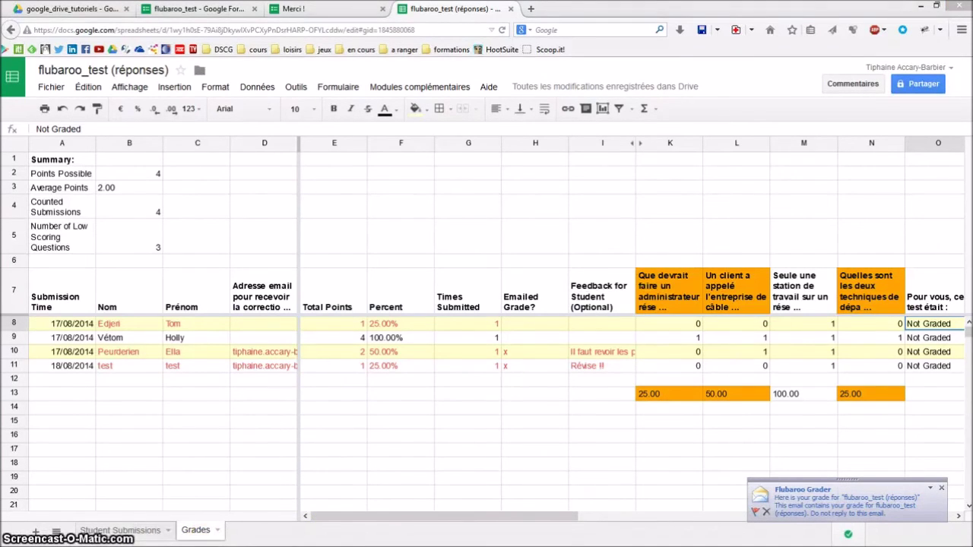
# Step: Open the newly received Flubaroo grade email, read its grade, feedback and corrections through to the end, and close it
pyautogui.click(843, 502)
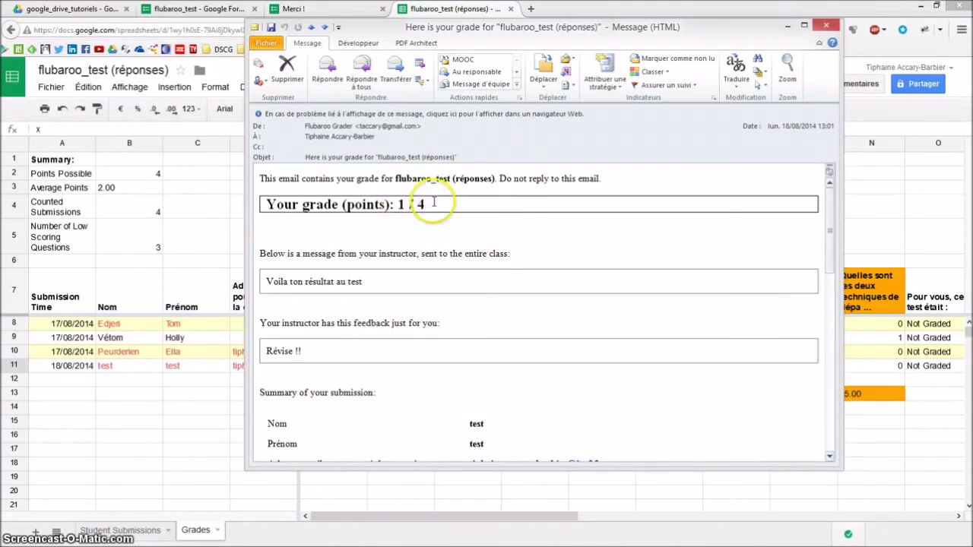
pyautogui.moveTo(834, 243); pyautogui.dragTo(834, 295)
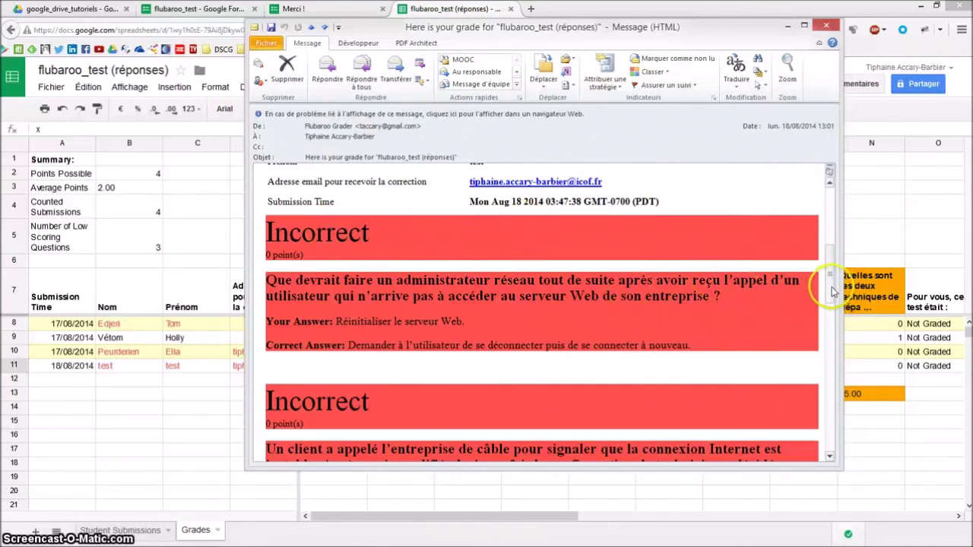
pyautogui.moveTo(833, 294); pyautogui.dragTo(833, 440)
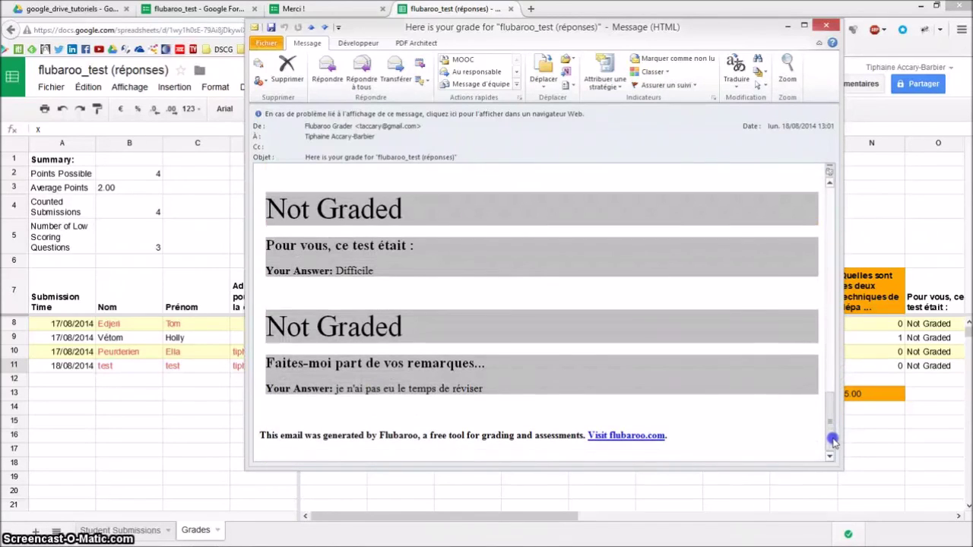
pyautogui.moveTo(832, 414); pyautogui.dragTo(828, 218)
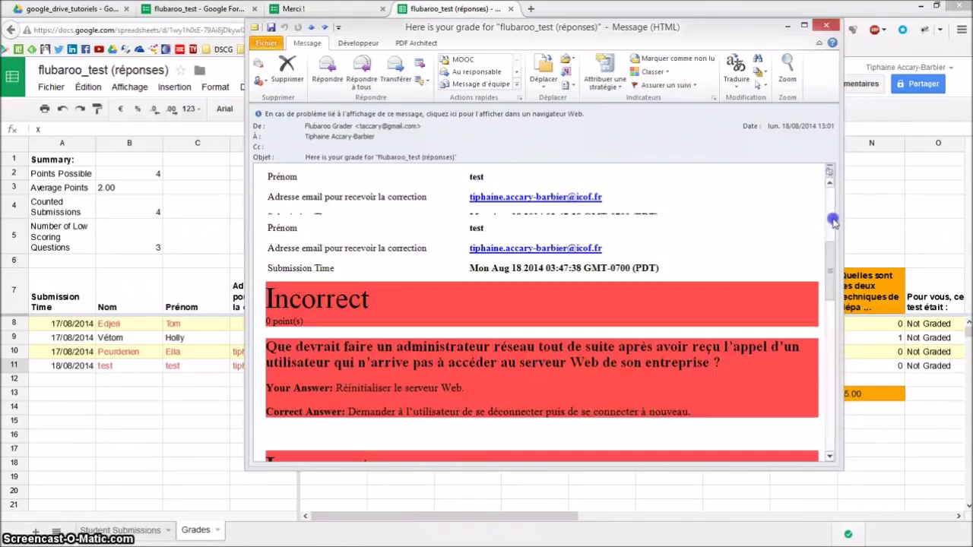
pyautogui.click(826, 25)
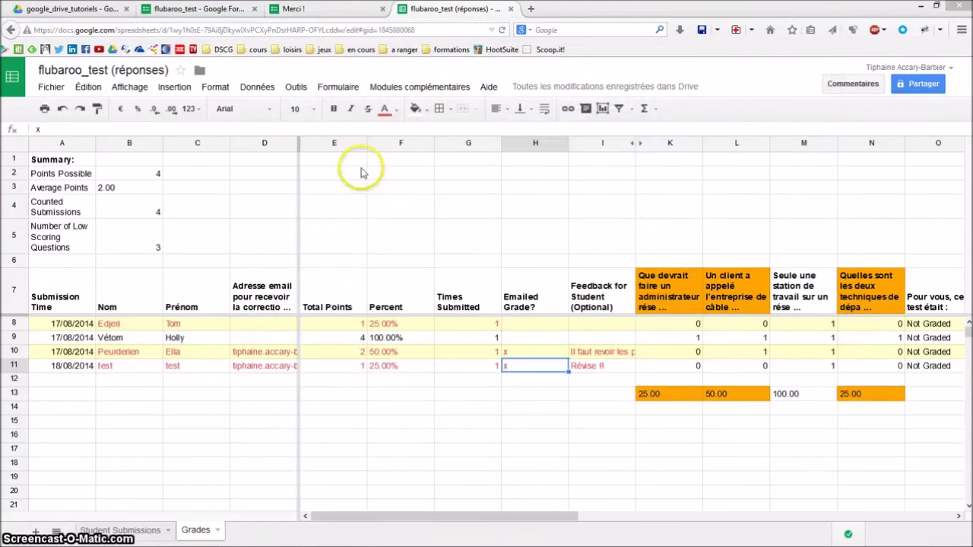
# Step: Open Flubaroo's grading report for the assignment
pyautogui.click(423, 89)
pyautogui.click(429, 109)
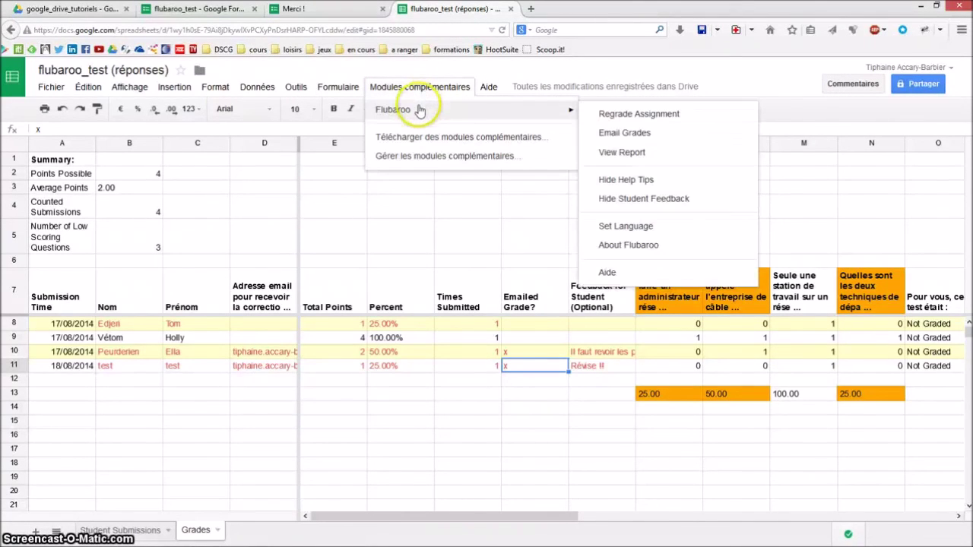
pyautogui.click(619, 155)
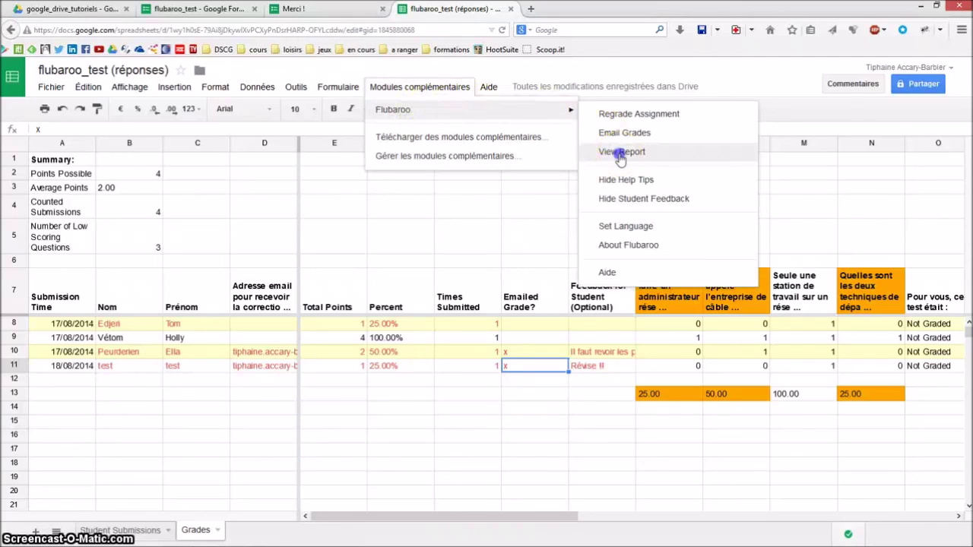